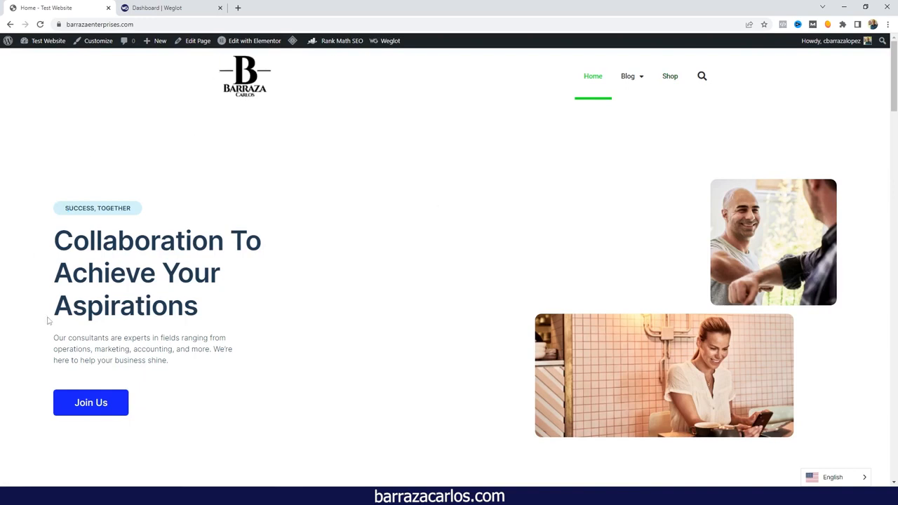
{"action": "scroll", "coordinate": [243, 295], "scroll_direction": "down", "scroll_amount": 1}
{"action": "scroll", "coordinate": [362, 154], "scroll_direction": "down", "scroll_amount": 2}
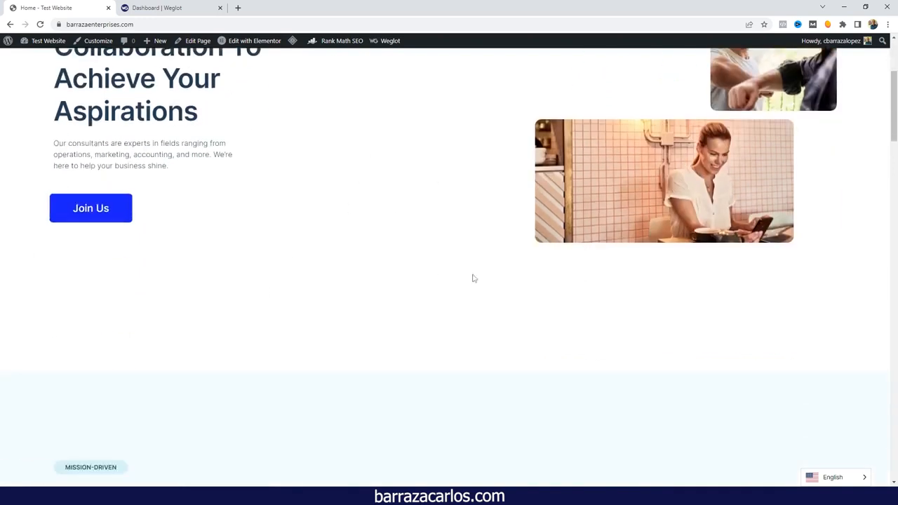
{"action": "scroll", "coordinate": [473, 278], "scroll_direction": "down", "scroll_amount": 3}
{"action": "scroll", "coordinate": [569, 283], "scroll_direction": "up", "scroll_amount": 2}
{"action": "scroll", "coordinate": [632, 211], "scroll_direction": "up", "scroll_amount": 4}
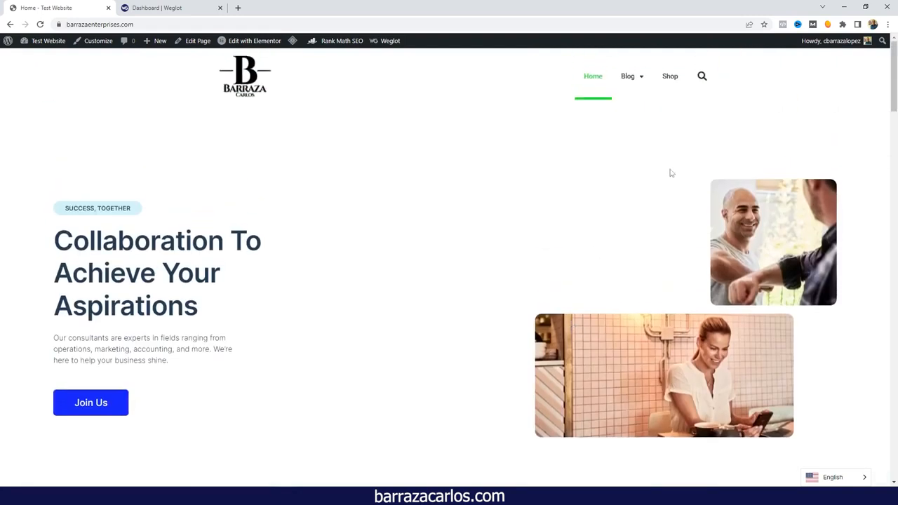
Browse the live site: the shop, the Abominable Hoodie product and the international SEO blog post
{"action": "left_click", "coordinate": [676, 83]}
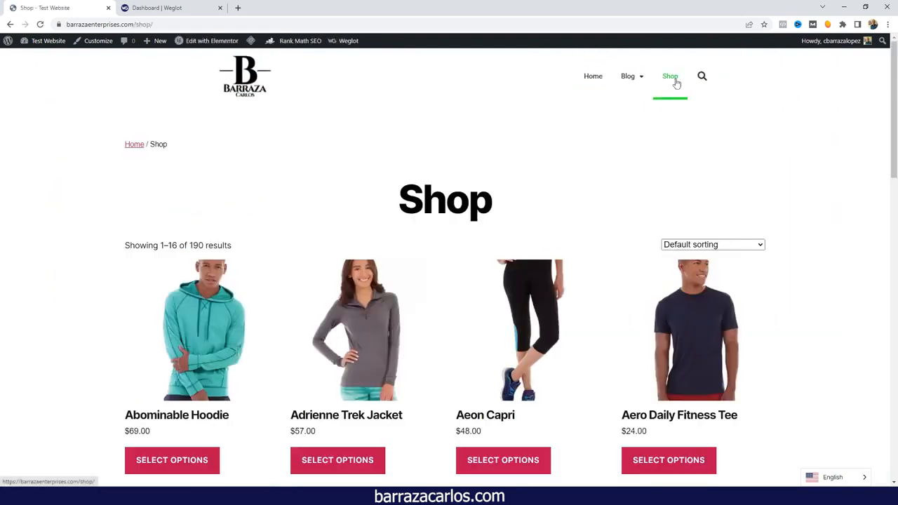
{"action": "scroll", "coordinate": [349, 140], "scroll_direction": "down", "scroll_amount": 2}
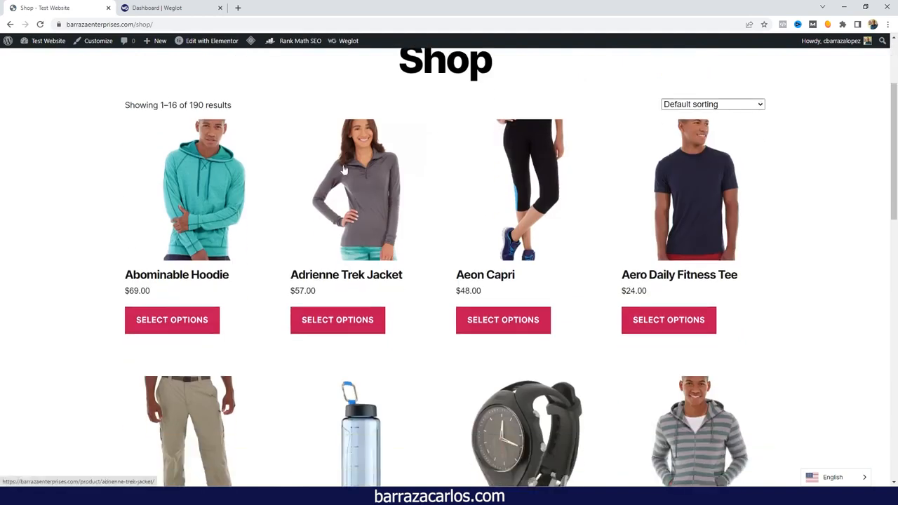
{"action": "left_click", "coordinate": [221, 186]}
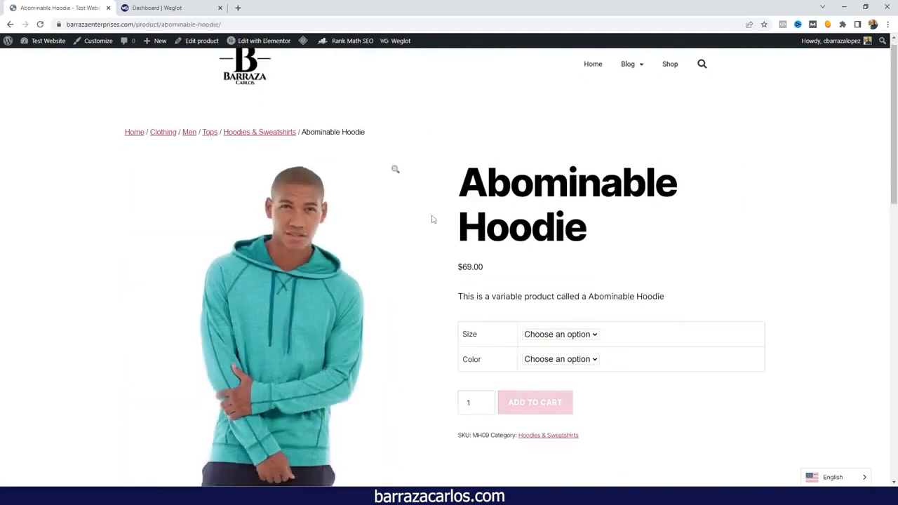
{"action": "scroll", "coordinate": [431, 281], "scroll_direction": "down", "scroll_amount": 3}
{"action": "scroll", "coordinate": [431, 316], "scroll_direction": "down", "scroll_amount": 3}
{"action": "left_click_drag", "start_coordinate": [240, 421], "coordinate": [125, 266]}
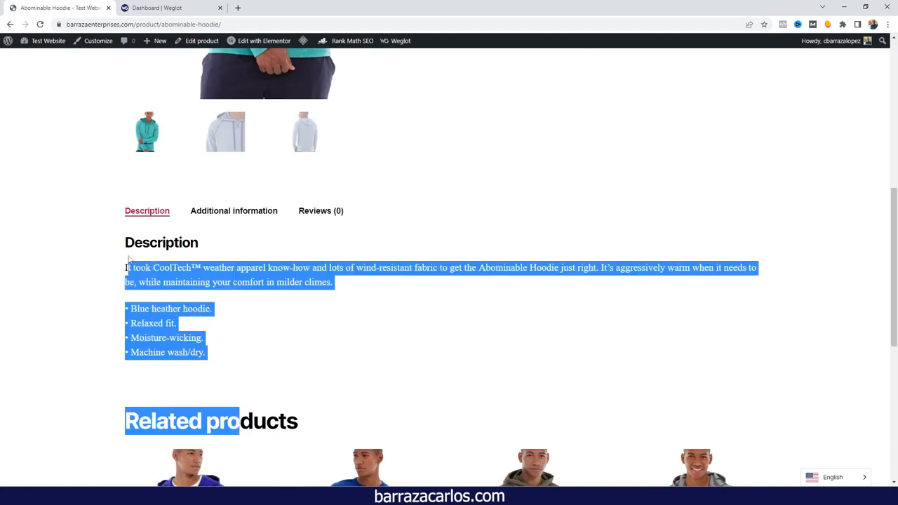
{"action": "left_click", "coordinate": [125, 254]}
{"action": "scroll", "coordinate": [253, 277], "scroll_direction": "up", "scroll_amount": 4}
{"action": "scroll", "coordinate": [258, 288], "scroll_direction": "up", "scroll_amount": 2}
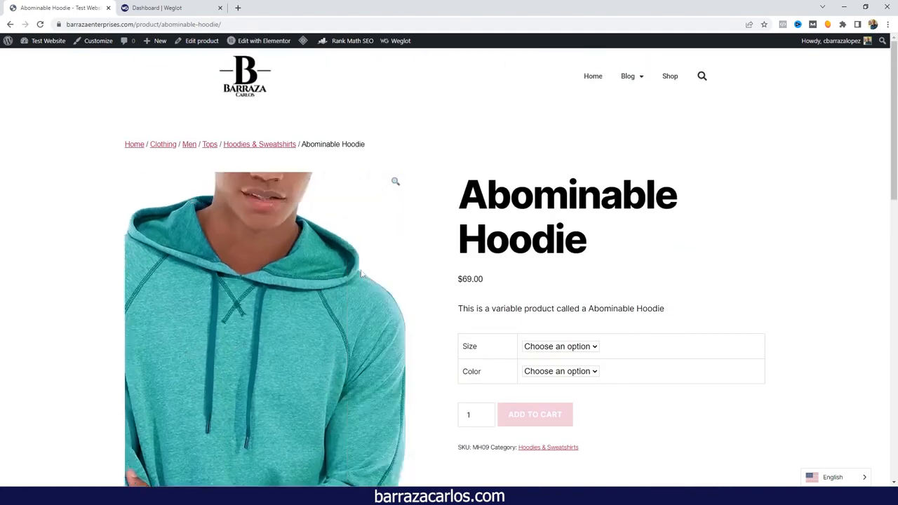
{"action": "left_click", "coordinate": [627, 110]}
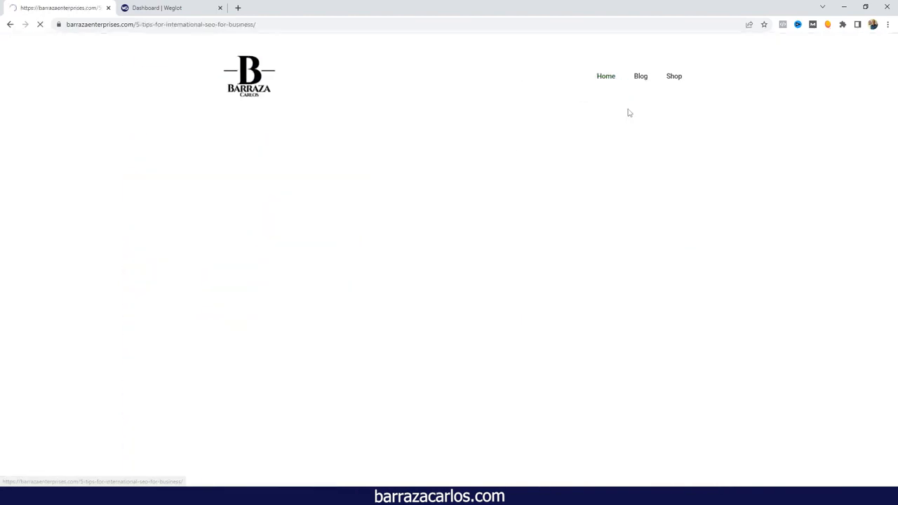
{"action": "scroll", "coordinate": [431, 172], "scroll_direction": "down", "scroll_amount": 3}
{"action": "scroll", "coordinate": [431, 172], "scroll_direction": "down", "scroll_amount": 3}
{"action": "scroll", "coordinate": [414, 231], "scroll_direction": "down", "scroll_amount": 3}
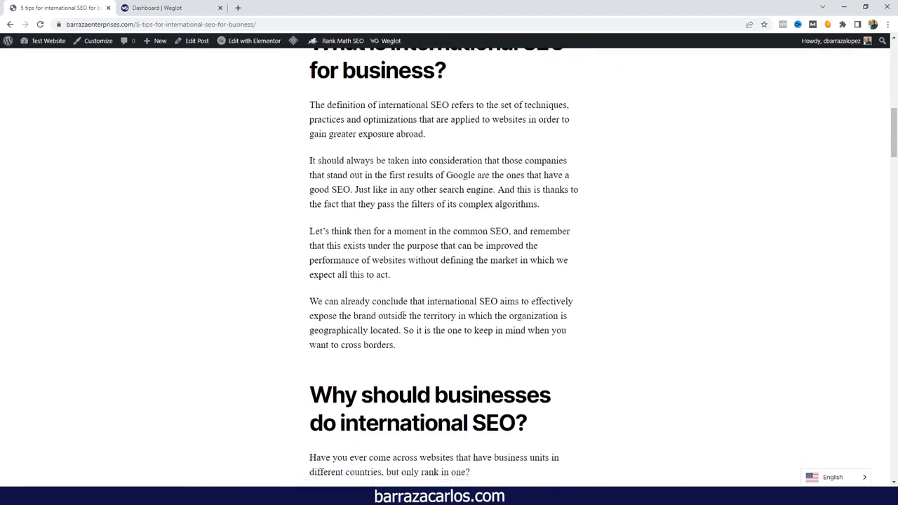
{"action": "scroll", "coordinate": [391, 309], "scroll_direction": "down", "scroll_amount": 2}
{"action": "scroll", "coordinate": [391, 300], "scroll_direction": "up", "scroll_amount": 4}
{"action": "scroll", "coordinate": [391, 300], "scroll_direction": "up", "scroll_amount": 7}
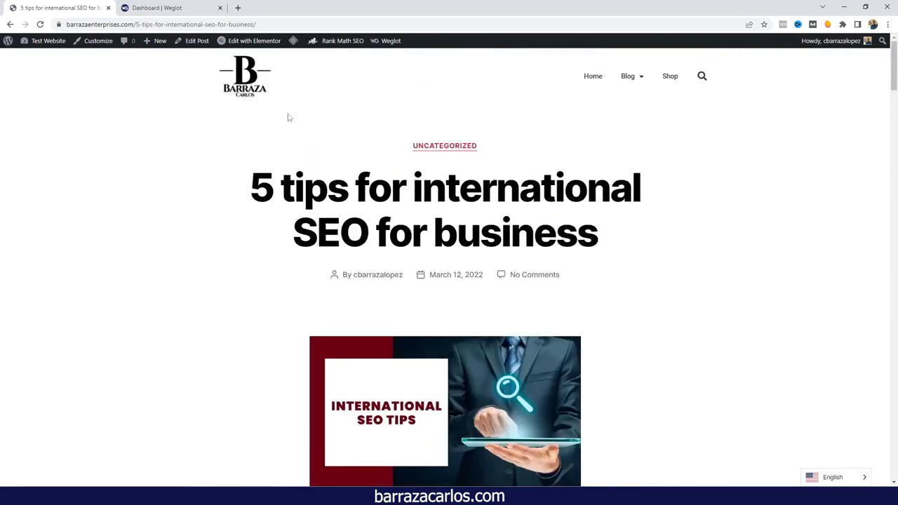
{"action": "left_click", "coordinate": [266, 43]}
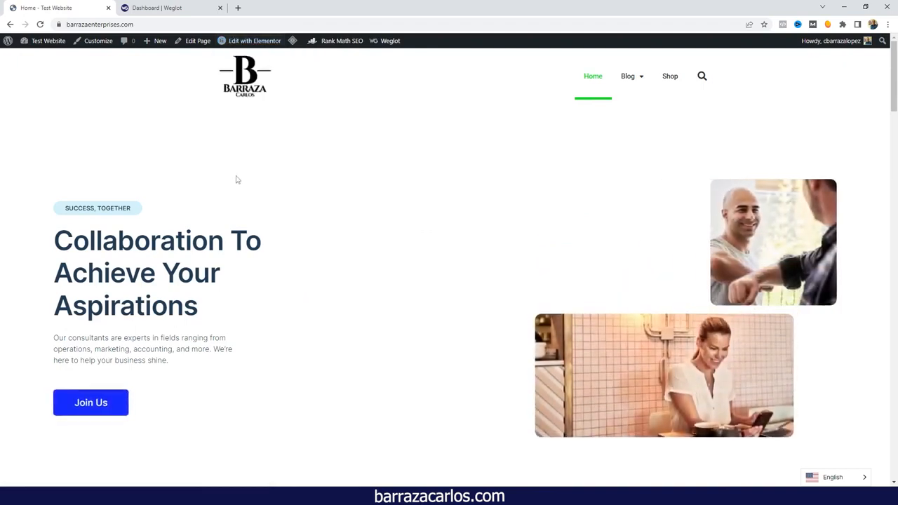
{"action": "mouse_move", "coordinate": [48, 41]}
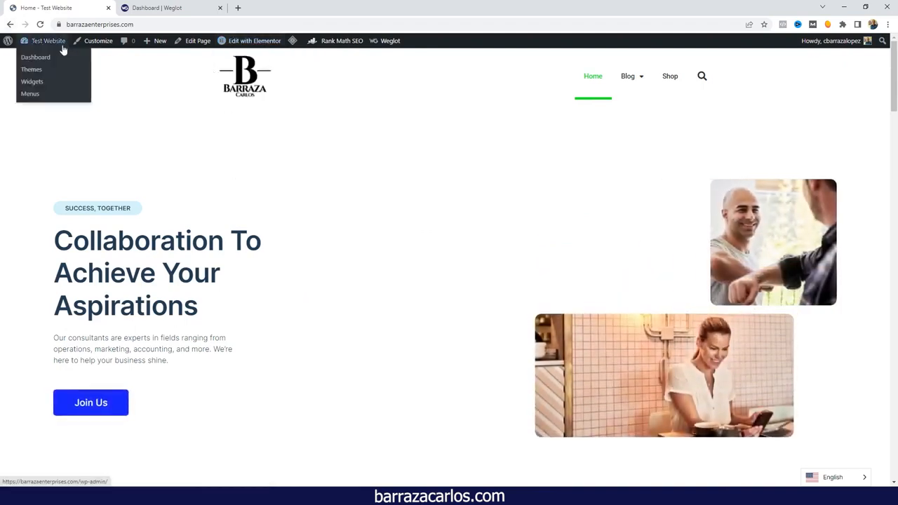
In the WordPress admin, go to Plugins > Add New and search for 'weglot'
{"action": "left_click", "coordinate": [48, 60]}
{"action": "mouse_move", "coordinate": [28, 340]}
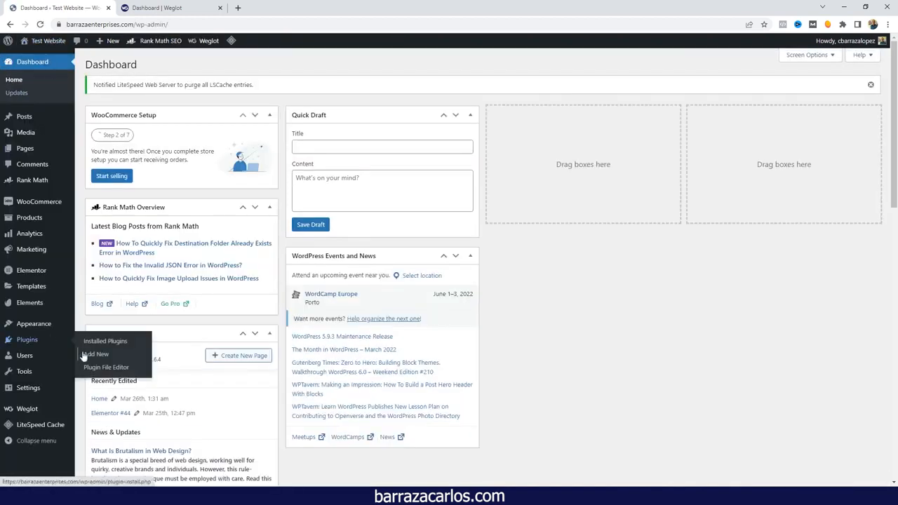
{"action": "left_click", "coordinate": [87, 353]}
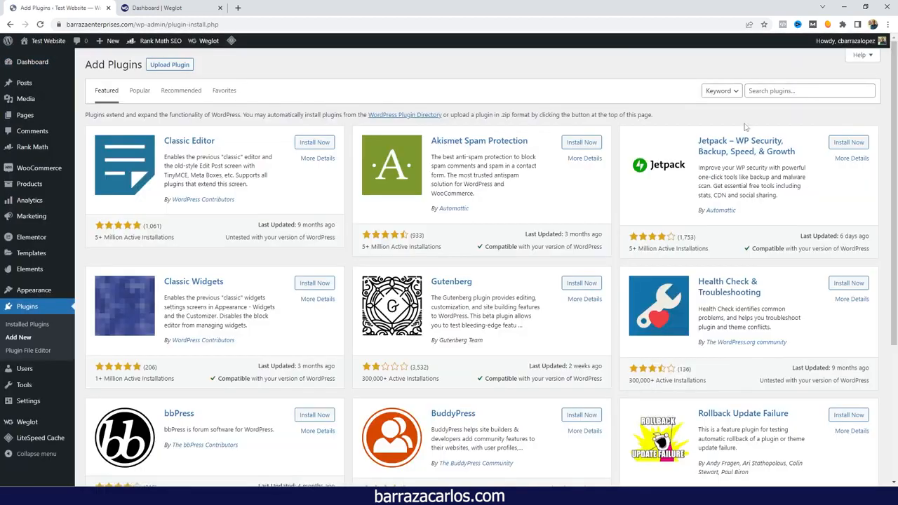
{"action": "left_click", "coordinate": [763, 95]}
{"action": "type", "text": "weglot"}
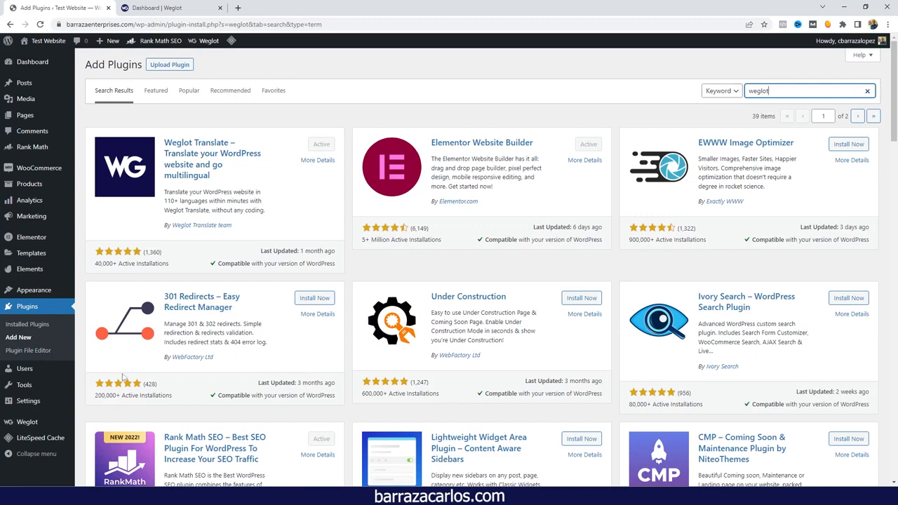
Review the Weglot settings with English original and Français destination, checking the destination languages list
{"action": "left_click", "coordinate": [19, 424]}
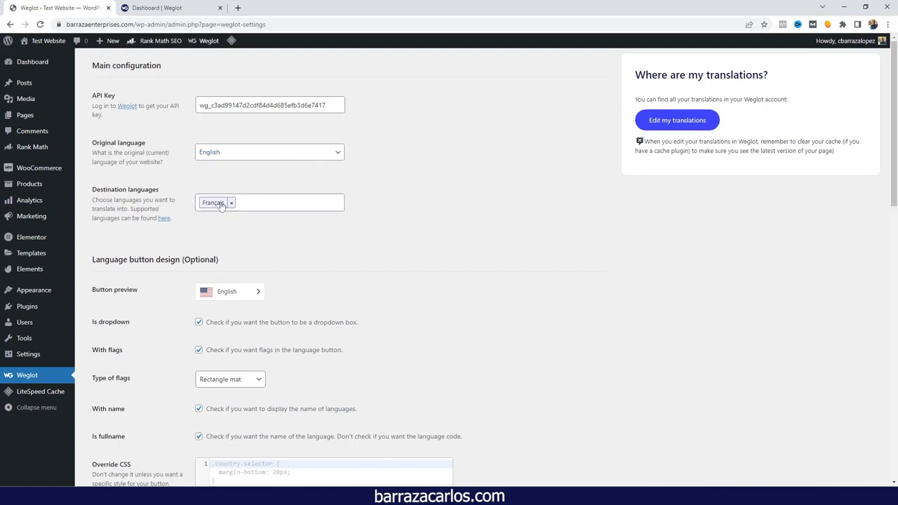
{"action": "left_click", "coordinate": [246, 207]}
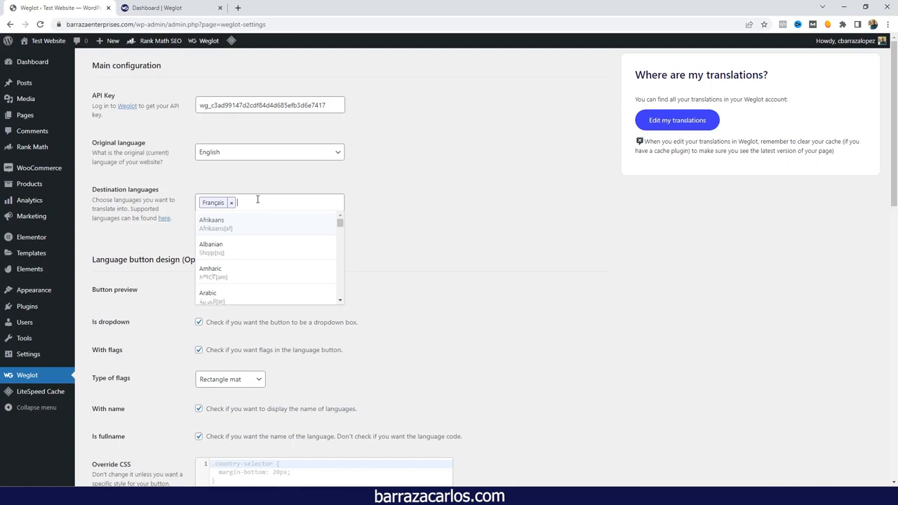
{"action": "left_click", "coordinate": [358, 186]}
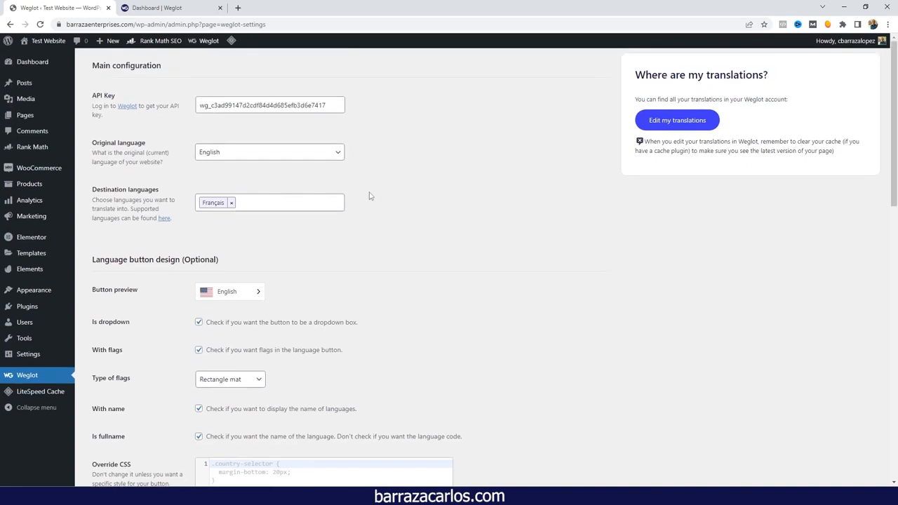
{"action": "scroll", "coordinate": [316, 214], "scroll_direction": "down", "scroll_amount": 2}
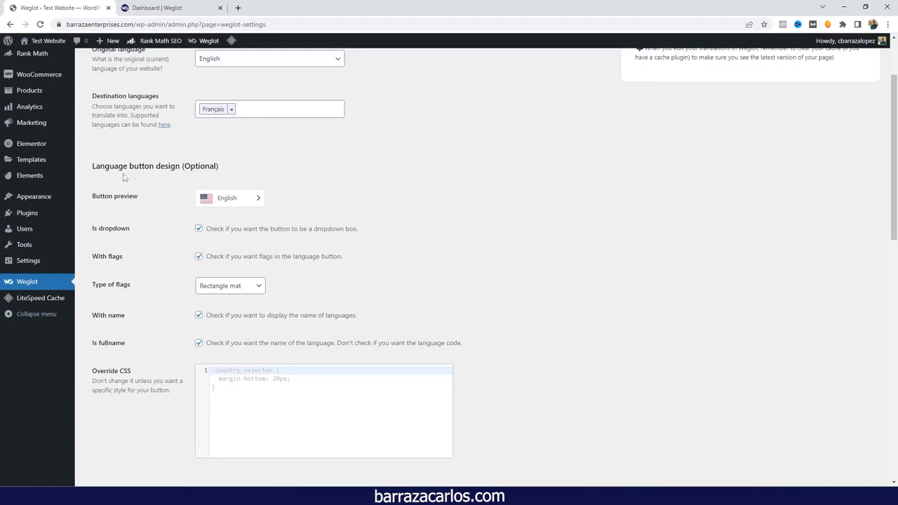
{"action": "scroll", "coordinate": [211, 189], "scroll_direction": "down", "scroll_amount": 3}
{"action": "scroll", "coordinate": [216, 223], "scroll_direction": "down", "scroll_amount": 3}
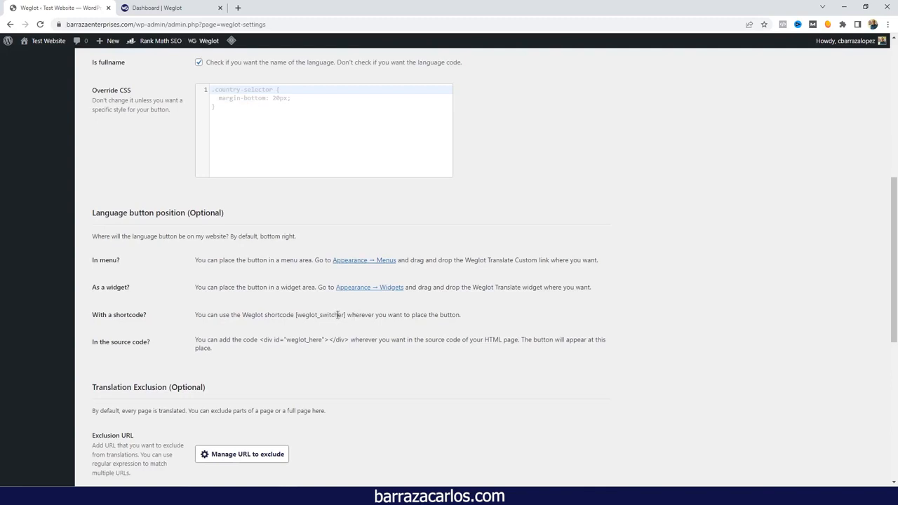
{"action": "scroll", "coordinate": [337, 315], "scroll_direction": "up", "scroll_amount": 5}
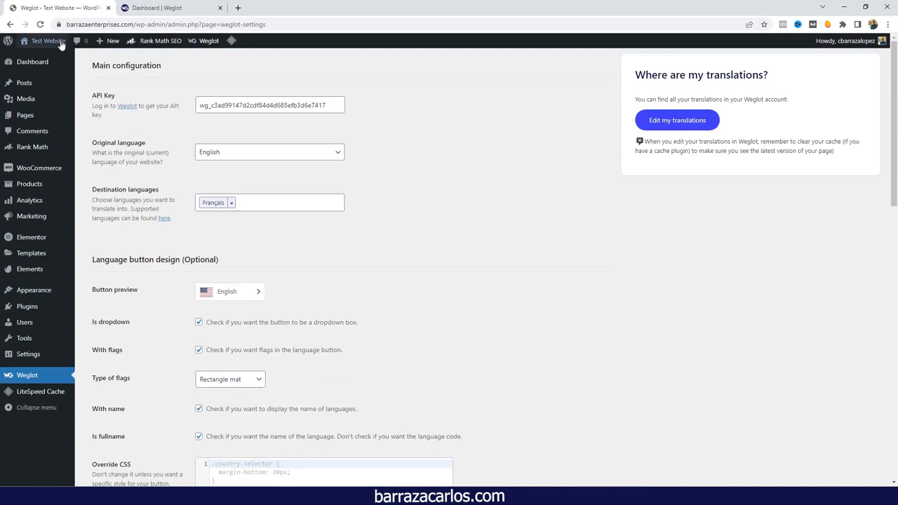
View the live site in a new tab, switch it to French and read the French SEO post
{"action": "right_click", "coordinate": [54, 57]}
{"action": "left_click", "coordinate": [76, 60]}
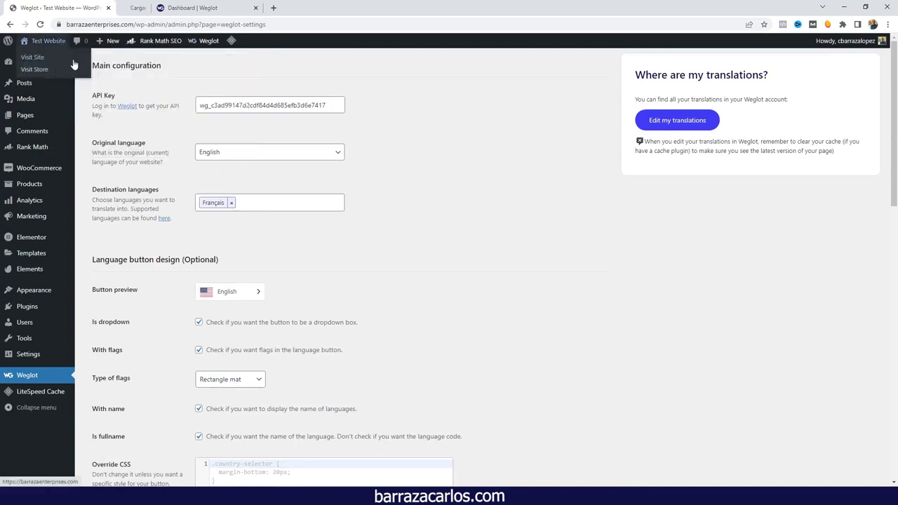
{"action": "left_click", "coordinate": [142, 7]}
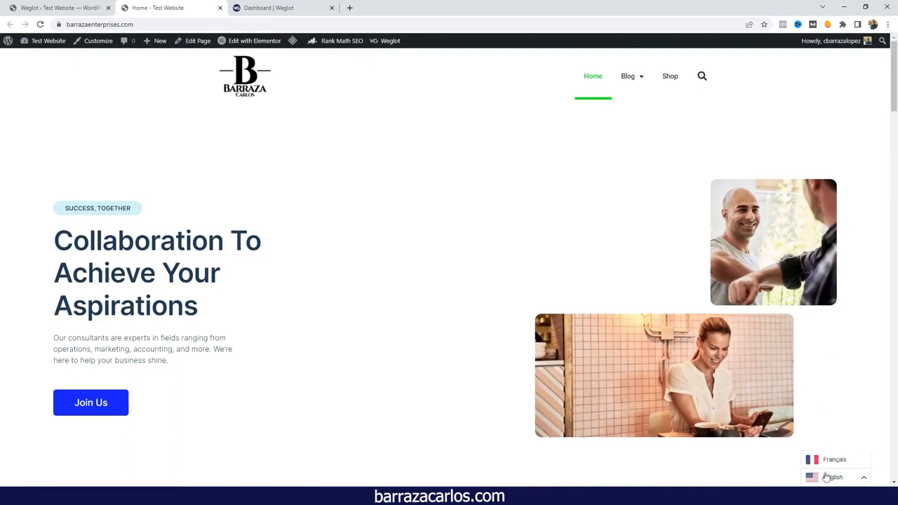
{"action": "left_click", "coordinate": [829, 466]}
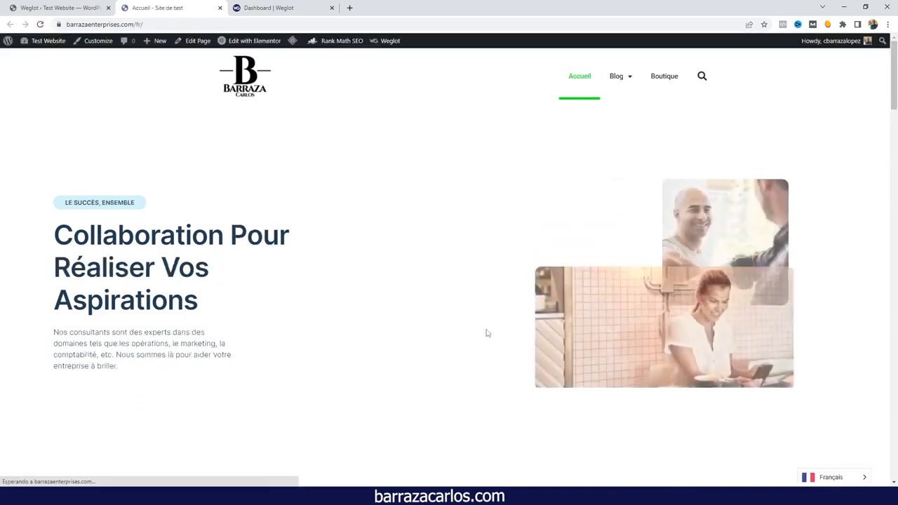
{"action": "mouse_move", "coordinate": [617, 76]}
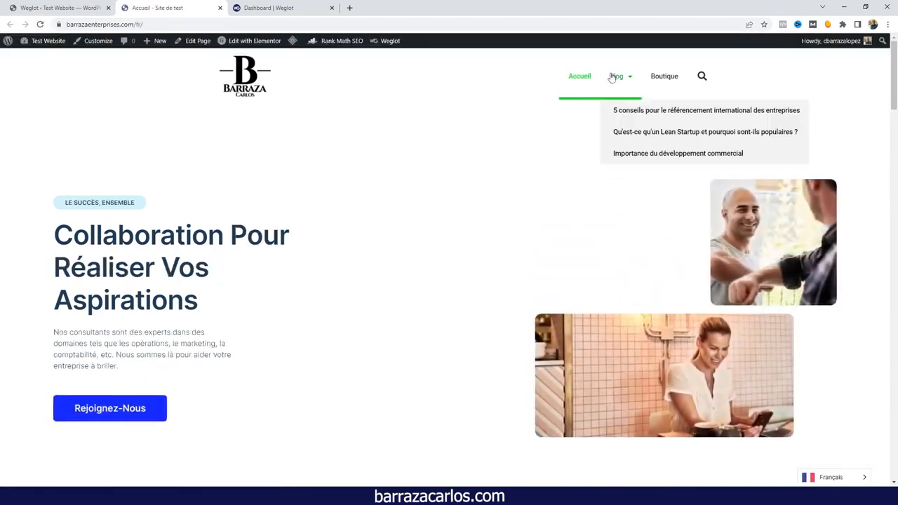
{"action": "left_click", "coordinate": [631, 112]}
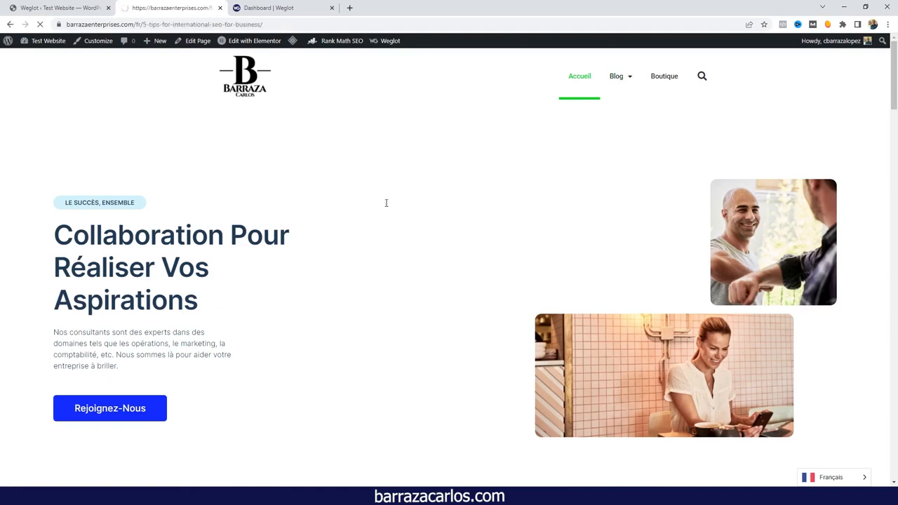
{"action": "scroll", "coordinate": [407, 219], "scroll_direction": "down", "scroll_amount": 2}
{"action": "scroll", "coordinate": [428, 194], "scroll_direction": "down", "scroll_amount": 3}
{"action": "scroll", "coordinate": [427, 194], "scroll_direction": "down", "scroll_amount": 3}
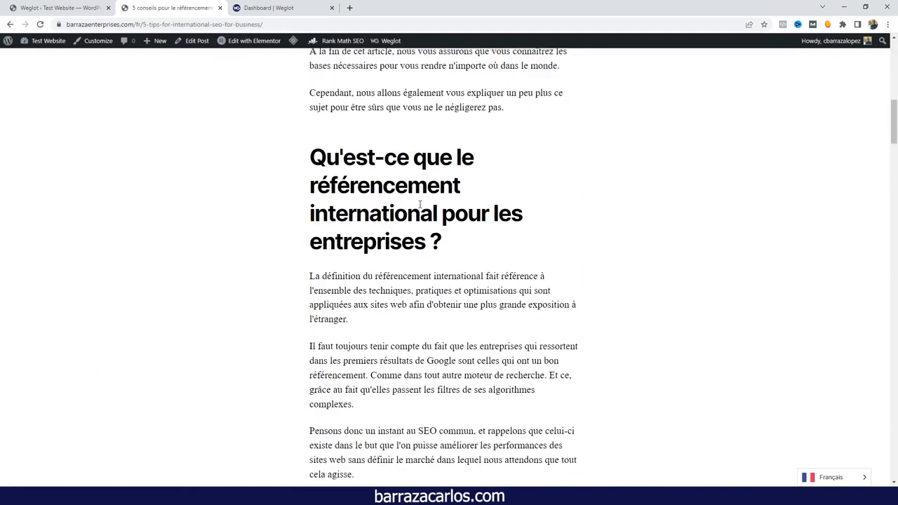
{"action": "scroll", "coordinate": [435, 211], "scroll_direction": "down", "scroll_amount": 4}
{"action": "scroll", "coordinate": [445, 228], "scroll_direction": "down", "scroll_amount": 3}
{"action": "scroll", "coordinate": [457, 248], "scroll_direction": "down", "scroll_amount": 3}
{"action": "scroll", "coordinate": [457, 248], "scroll_direction": "down", "scroll_amount": 3}
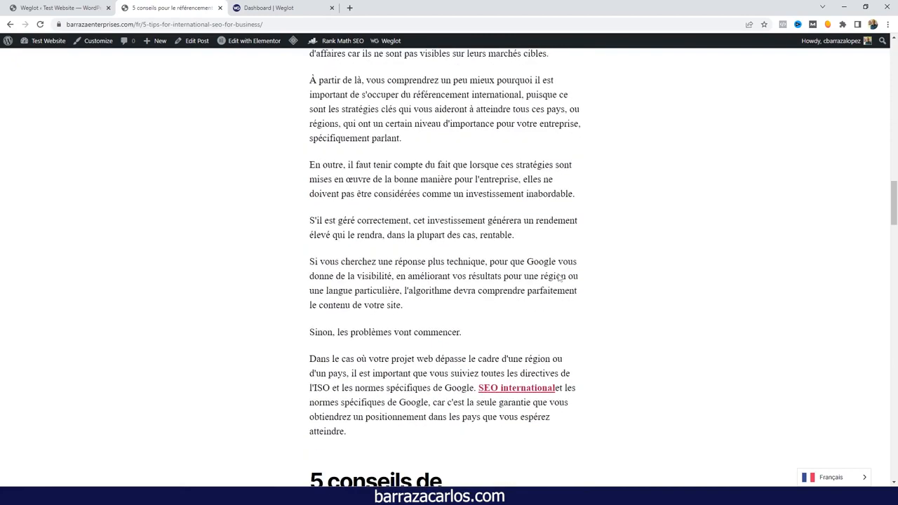
{"action": "scroll", "coordinate": [492, 253], "scroll_direction": "down", "scroll_amount": 2}
{"action": "mouse_move", "coordinate": [895, 232]}
{"action": "left_mouse_down"}
{"action": "mouse_move", "coordinate": [896, 302]}
{"action": "mouse_move", "coordinate": [895, 56]}
{"action": "left_mouse_up"}
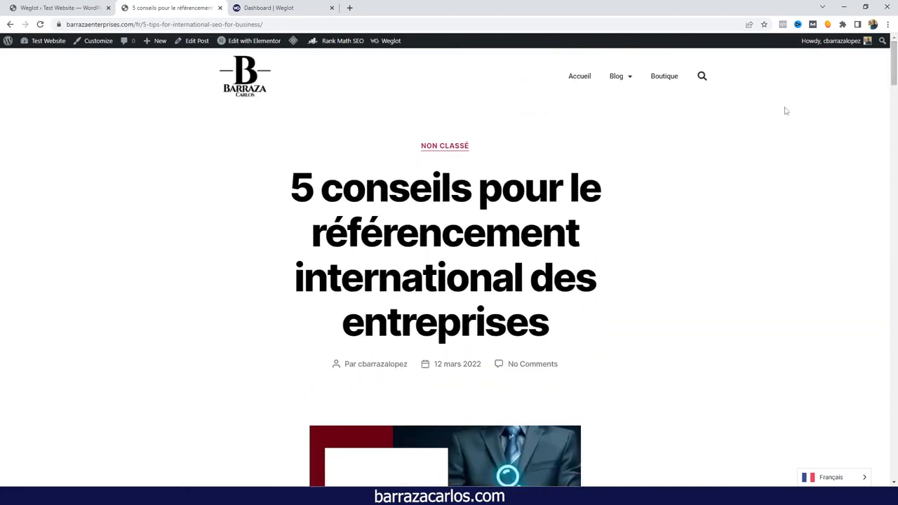
{"action": "mouse_move", "coordinate": [620, 76]}
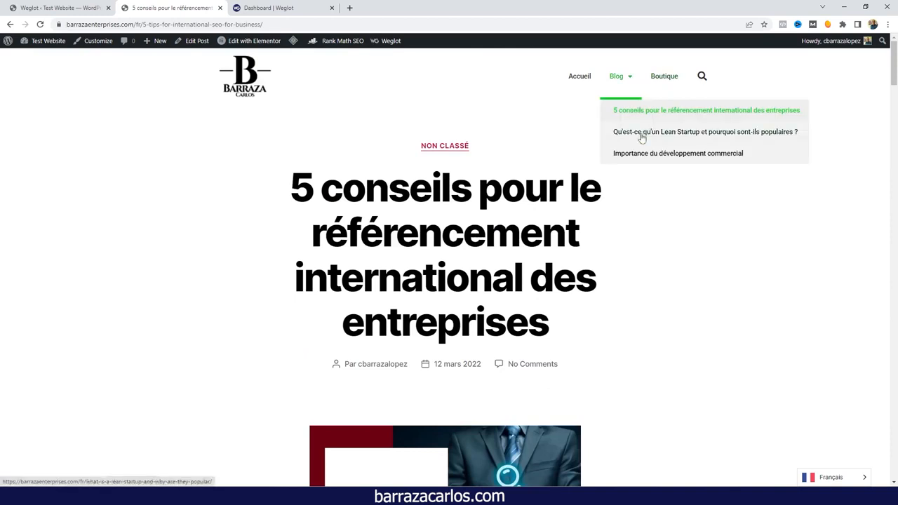
Read the French Lean Startup article, then switch it back to English
{"action": "left_click", "coordinate": [640, 133]}
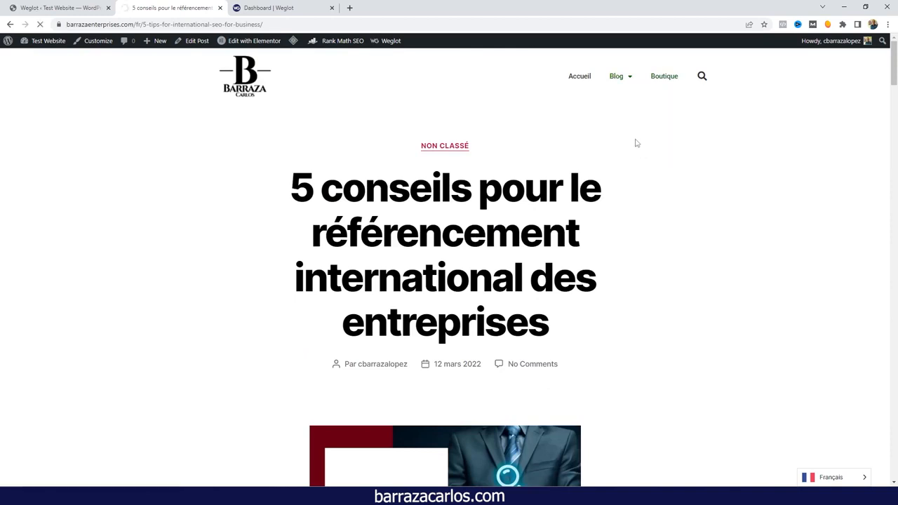
{"action": "scroll", "coordinate": [495, 340], "scroll_direction": "down", "scroll_amount": 2}
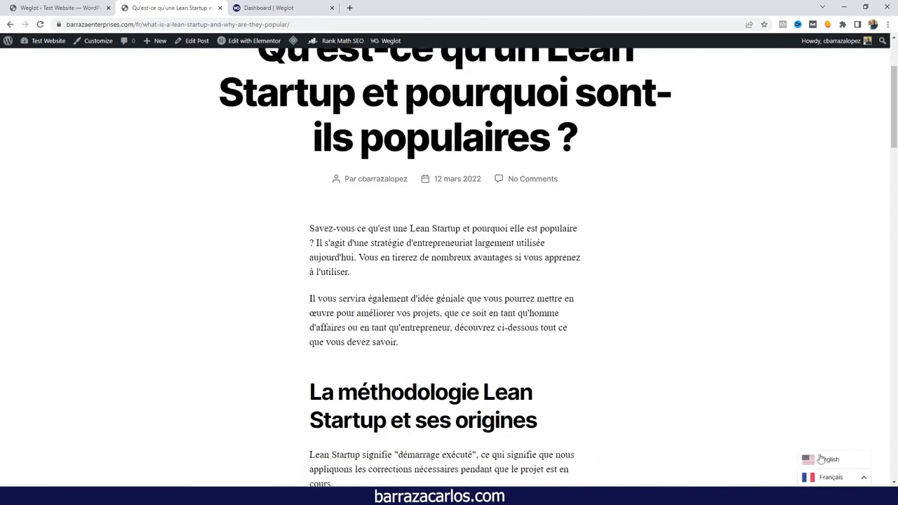
{"action": "left_click", "coordinate": [822, 459]}
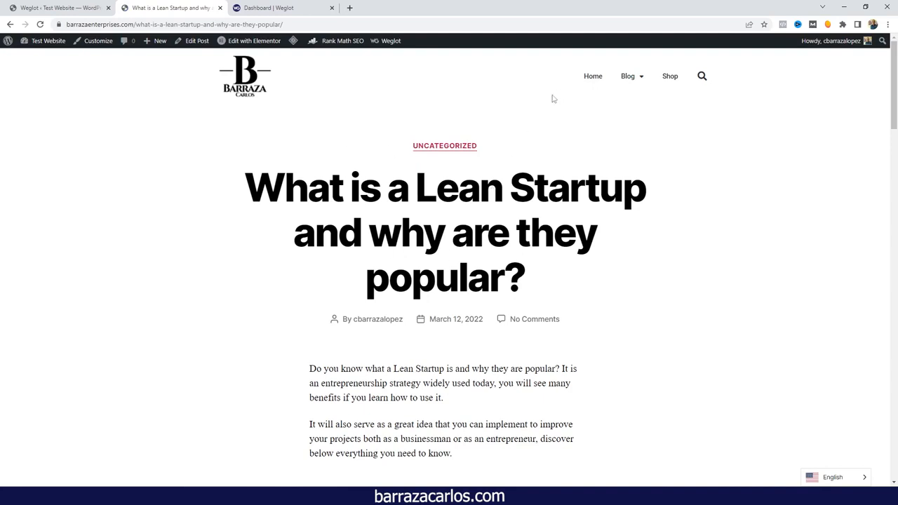
In the Weglot dashboard Translations, add Spanish as a second destination language
{"action": "left_click", "coordinate": [239, 9]}
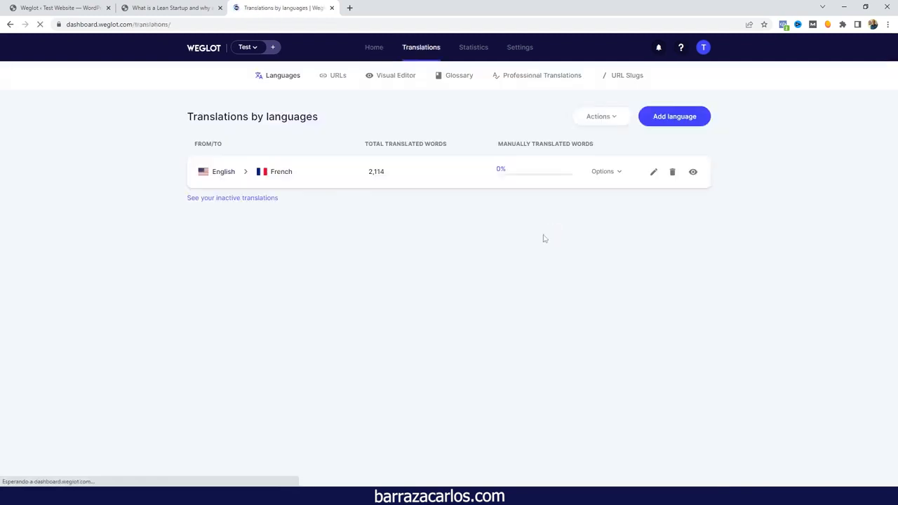
{"action": "left_click", "coordinate": [651, 116]}
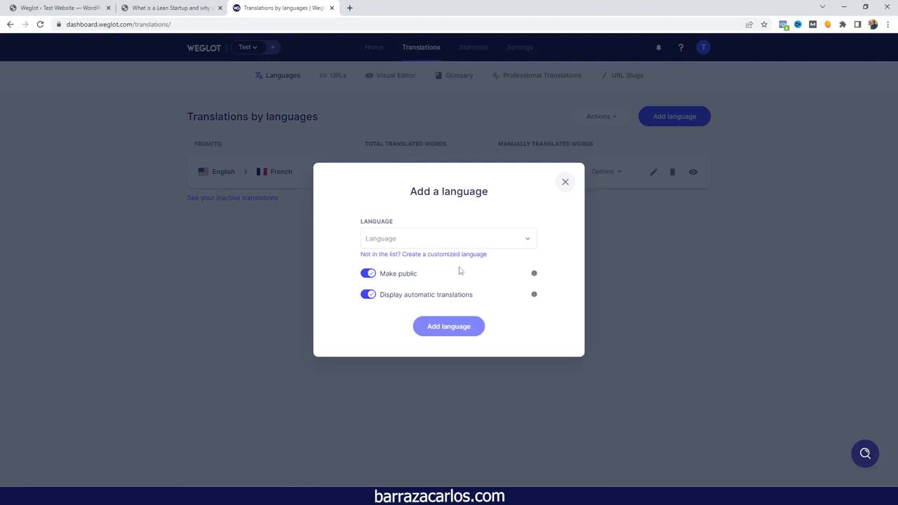
{"action": "left_click", "coordinate": [473, 243]}
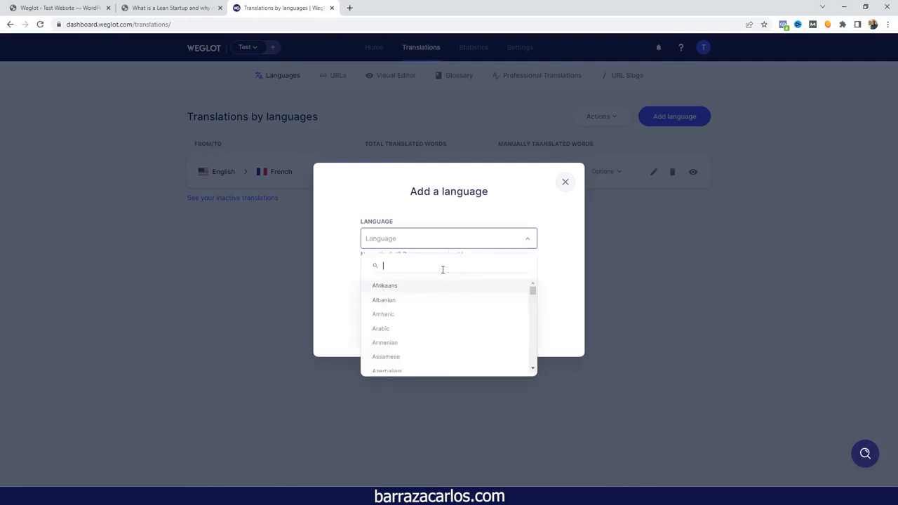
{"action": "type", "text": "spani"}
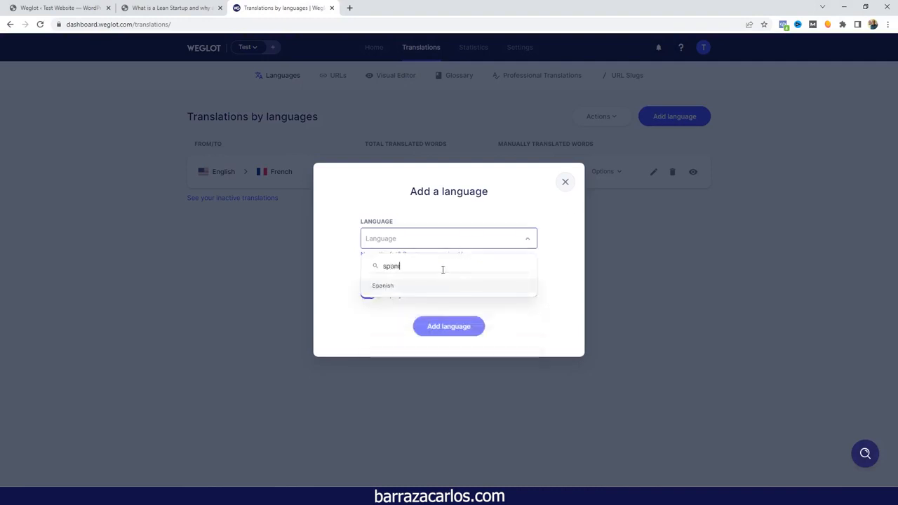
{"action": "left_click", "coordinate": [403, 285]}
{"action": "left_click", "coordinate": [446, 326]}
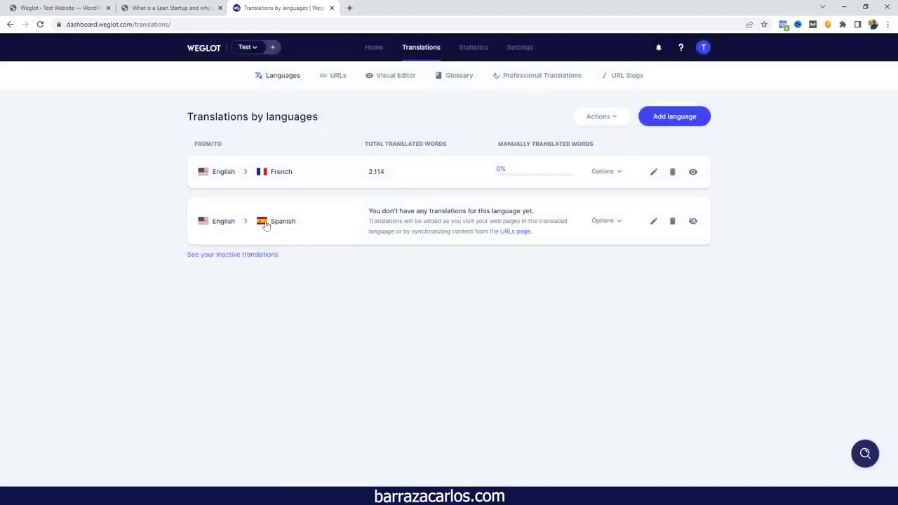
Reload the Lean Startup article and switch it to Español via the language switcher
{"action": "left_click", "coordinate": [182, 7]}
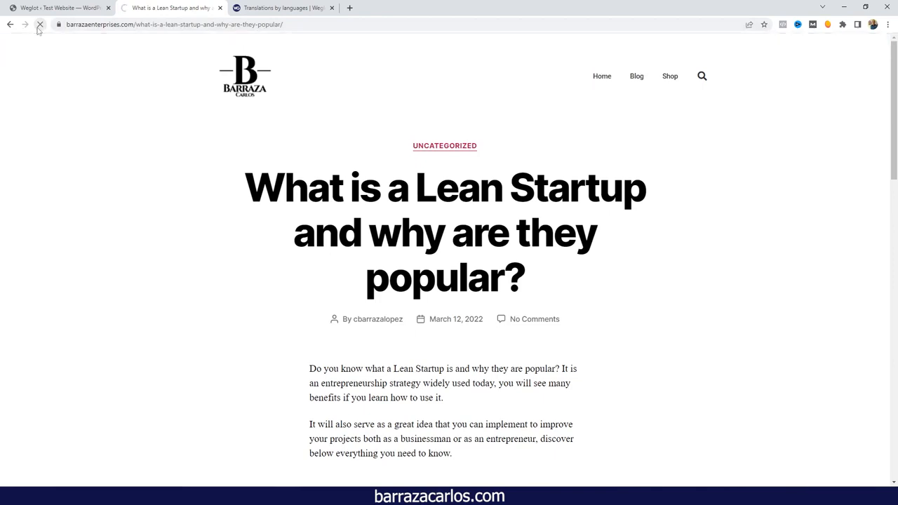
{"action": "left_click", "coordinate": [817, 478]}
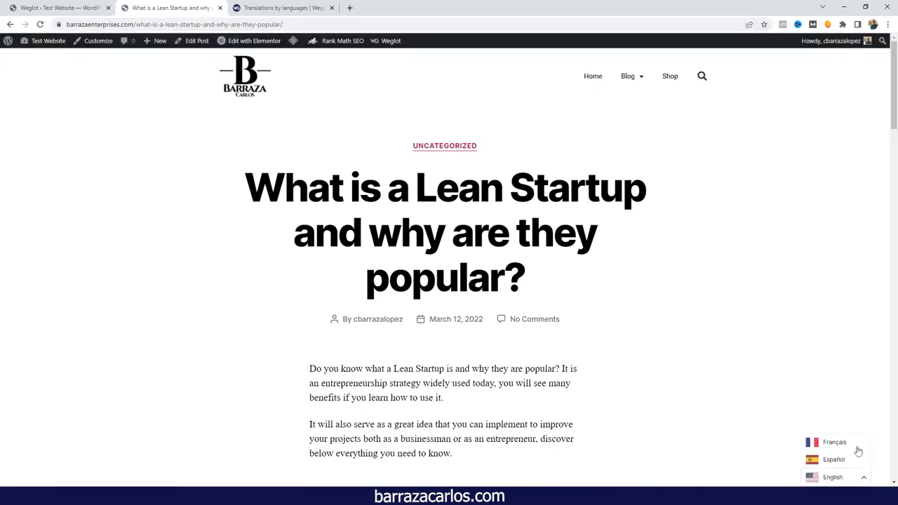
{"action": "left_click", "coordinate": [824, 462]}
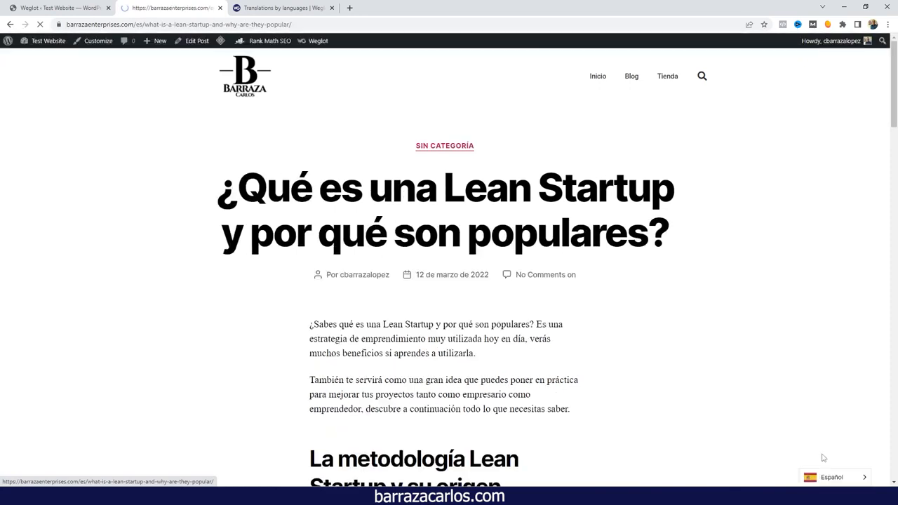
{"action": "scroll", "coordinate": [499, 330], "scroll_direction": "down", "scroll_amount": 3}
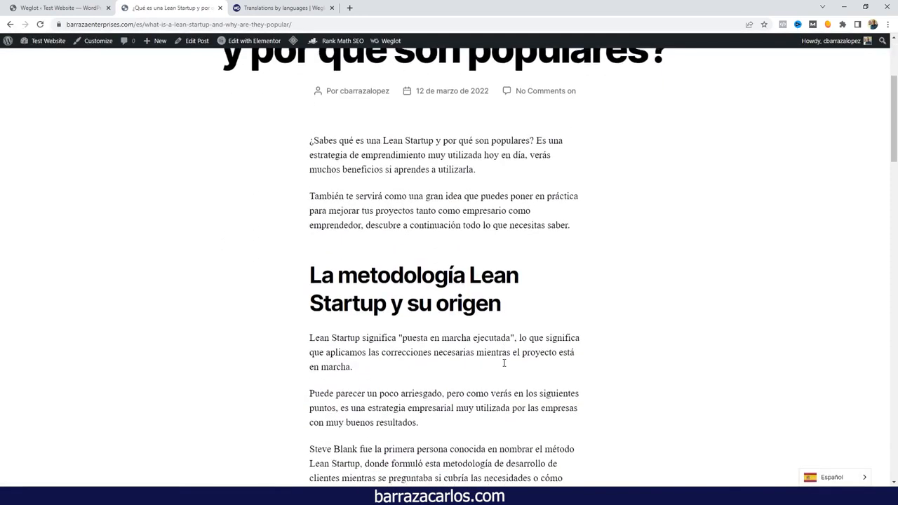
{"action": "scroll", "coordinate": [505, 364], "scroll_direction": "up", "scroll_amount": 3}
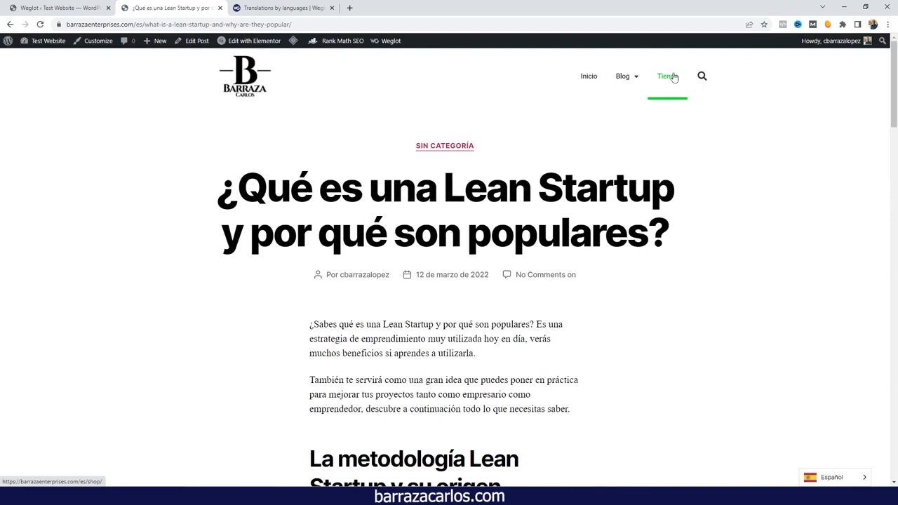
Browse the Spanish Tienda to the Gimnasio Arcadio Corto product and check its translated description
{"action": "left_click", "coordinate": [674, 78]}
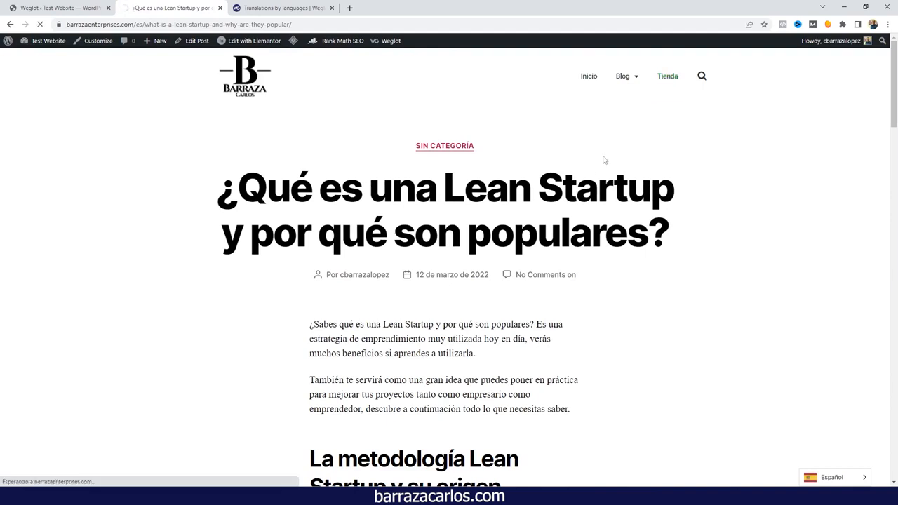
{"action": "scroll", "coordinate": [371, 261], "scroll_direction": "down", "scroll_amount": 3}
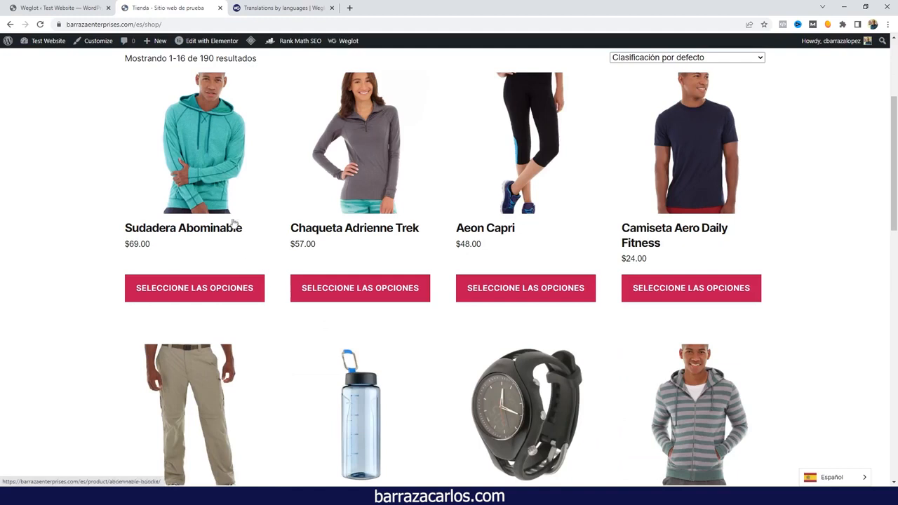
{"action": "scroll", "coordinate": [214, 228], "scroll_direction": "down", "scroll_amount": 3}
{"action": "scroll", "coordinate": [210, 344], "scroll_direction": "down", "scroll_amount": 3}
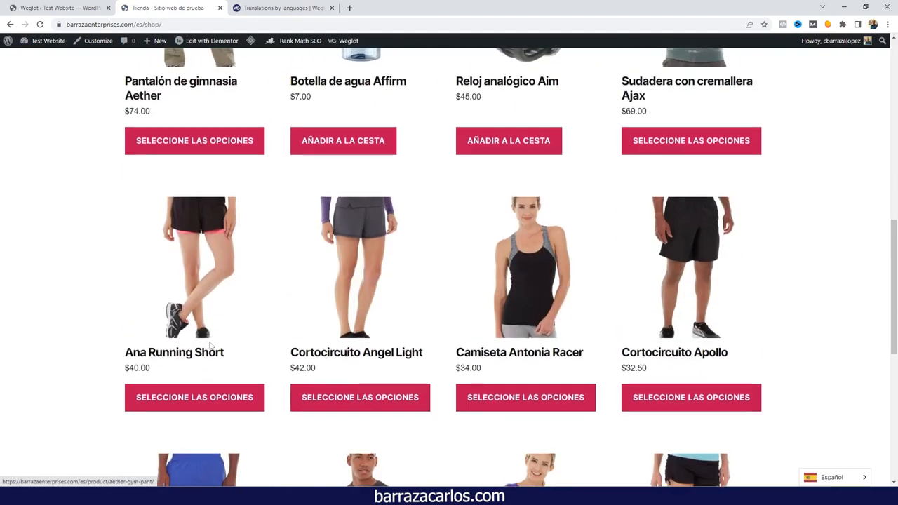
{"action": "scroll", "coordinate": [210, 343], "scroll_direction": "down", "scroll_amount": 3}
{"action": "left_click", "coordinate": [423, 355]}
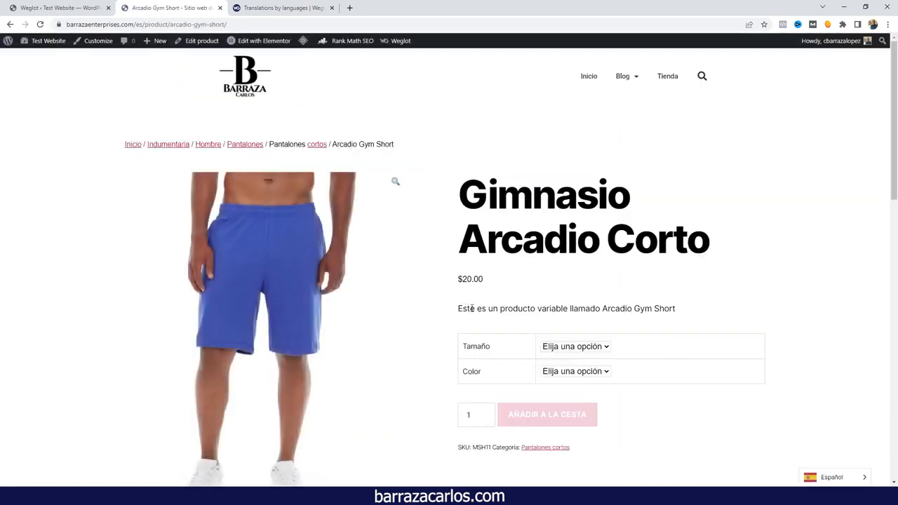
{"action": "left_click_drag", "start_coordinate": [572, 449], "coordinate": [653, 309]}
{"action": "left_click", "coordinate": [490, 328]}
{"action": "scroll", "coordinate": [491, 323], "scroll_direction": "down", "scroll_amount": 3}
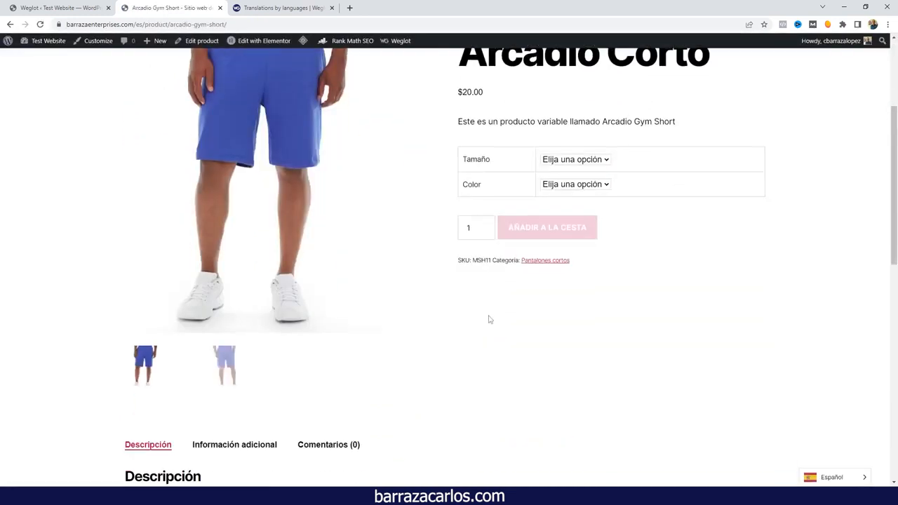
{"action": "scroll", "coordinate": [284, 386], "scroll_direction": "down", "scroll_amount": 3}
{"action": "mouse_move", "coordinate": [202, 399]}
{"action": "left_mouse_down"}
{"action": "mouse_move", "coordinate": [169, 356]}
{"action": "mouse_move", "coordinate": [116, 317]}
{"action": "left_mouse_up"}
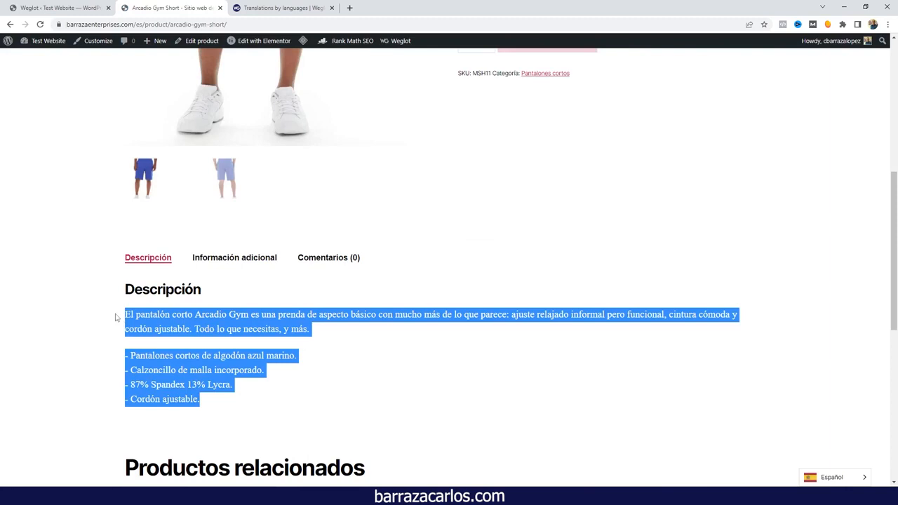
{"action": "scroll", "coordinate": [185, 267], "scroll_direction": "up", "scroll_amount": 2}
{"action": "scroll", "coordinate": [186, 268], "scroll_direction": "up", "scroll_amount": 4}
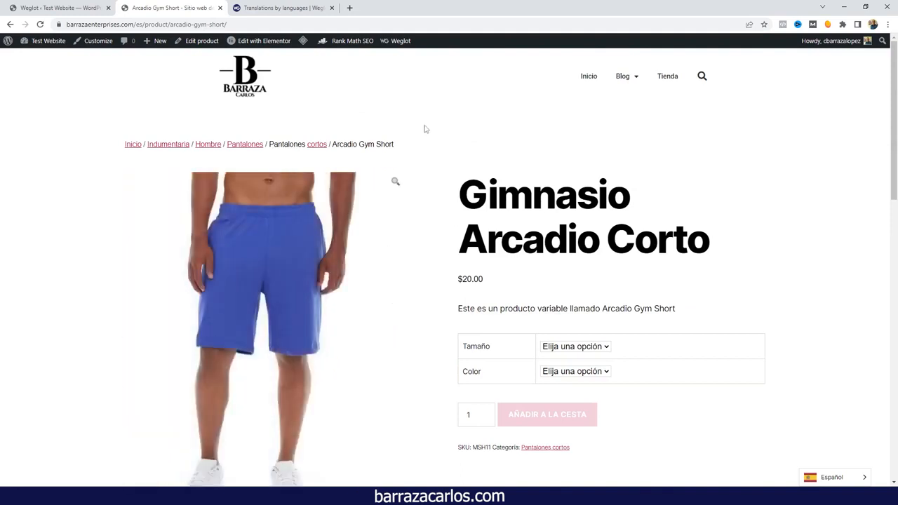
Return to the Spanish homepage via the Barraza header logo
{"action": "left_click", "coordinate": [256, 92]}
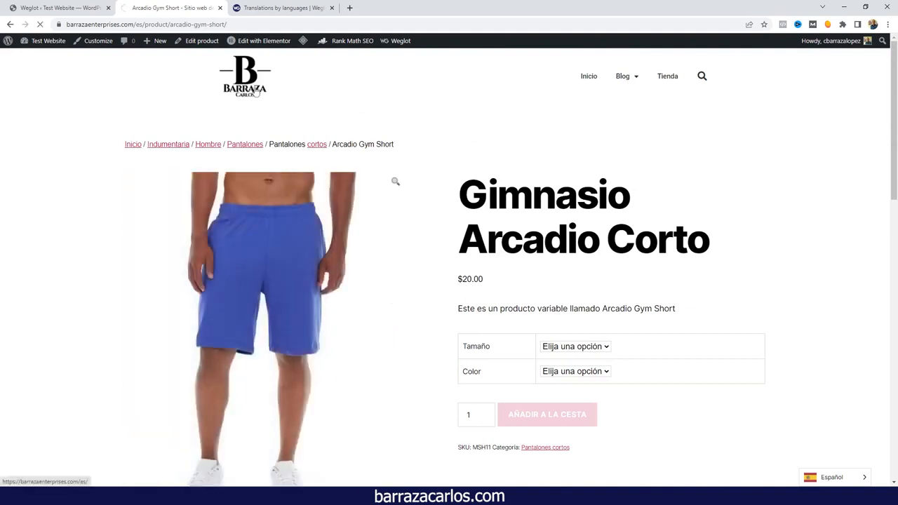